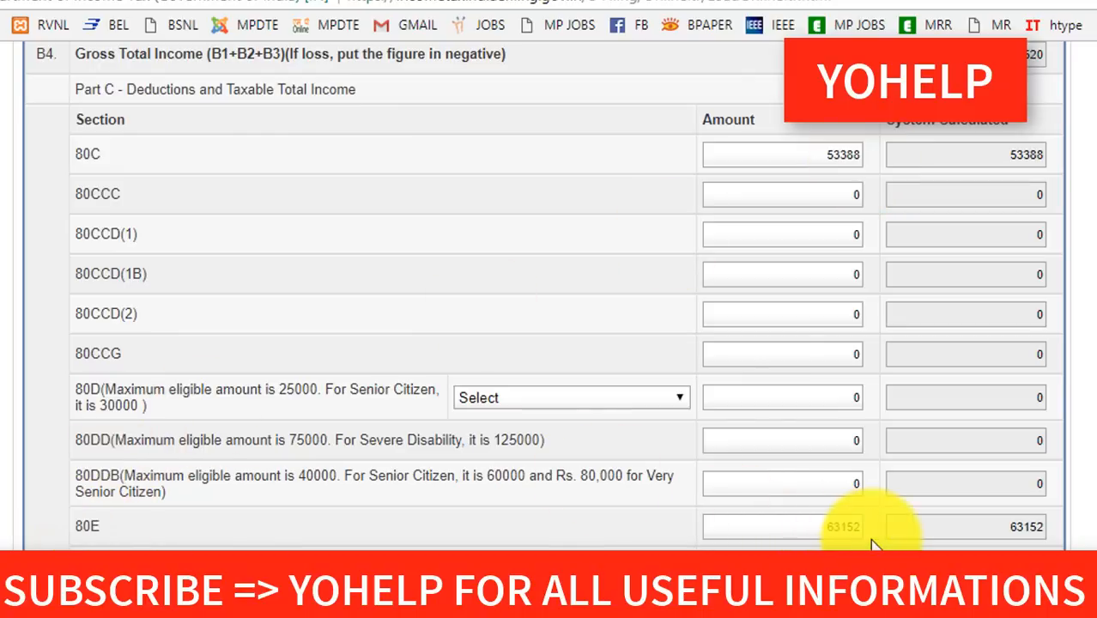
Acknowledge the save reminder and save the draft of the ITR-1 return
{"action": "scroll", "coordinate": [872, 545], "scroll_direction": "down", "scroll_amount": 8}
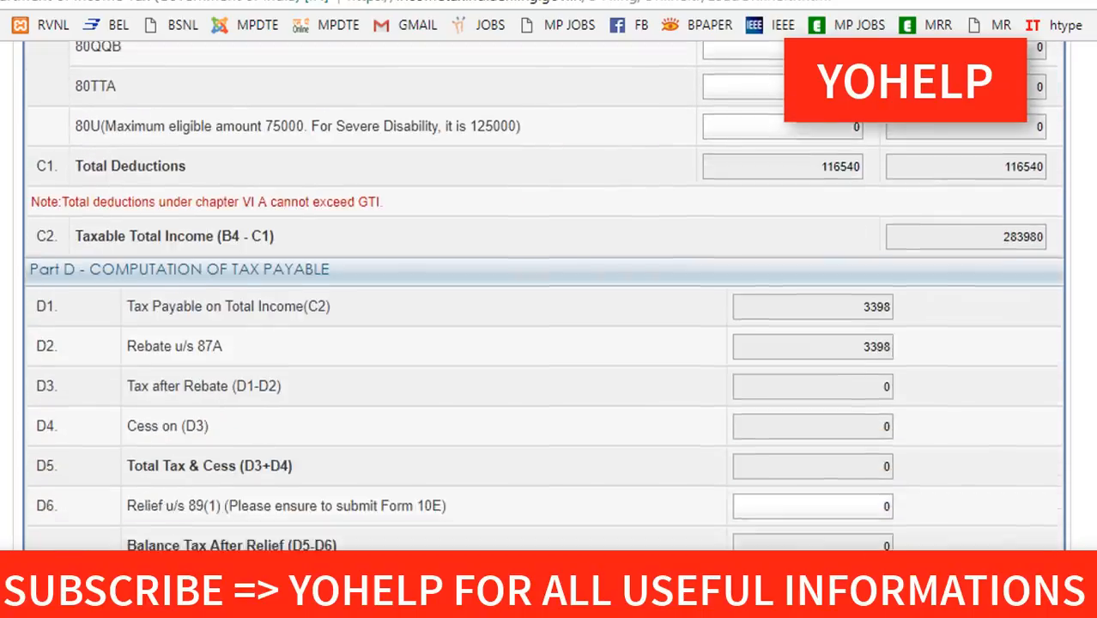
{"action": "scroll", "coordinate": [284, 237], "scroll_direction": "down", "scroll_amount": 3}
{"action": "scroll", "coordinate": [284, 236], "scroll_direction": "up", "scroll_amount": 3}
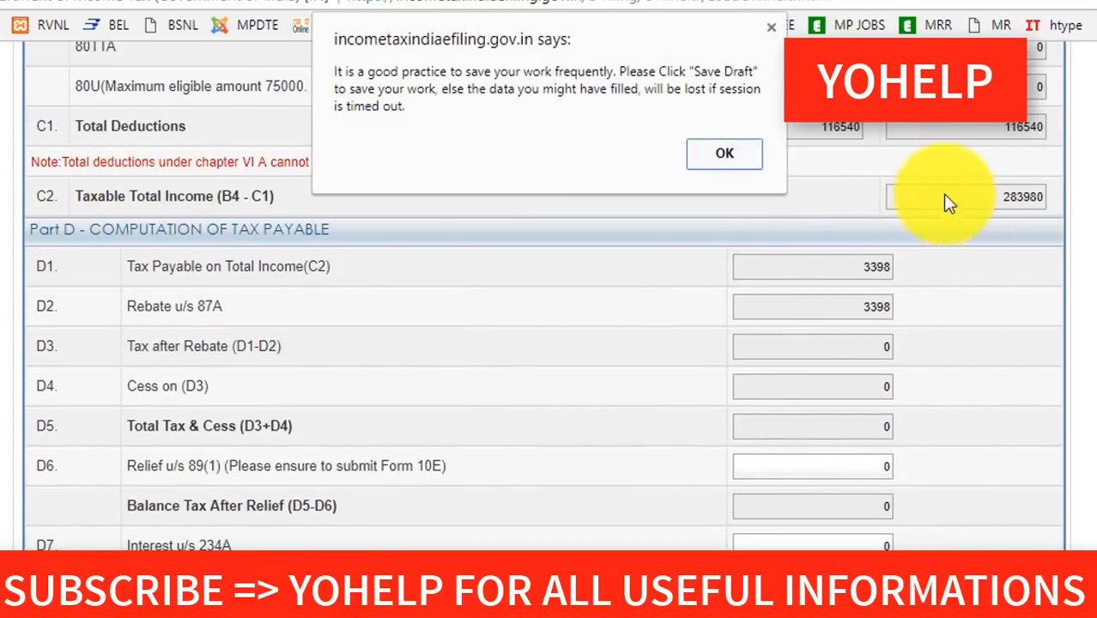
{"action": "left_click", "coordinate": [702, 161]}
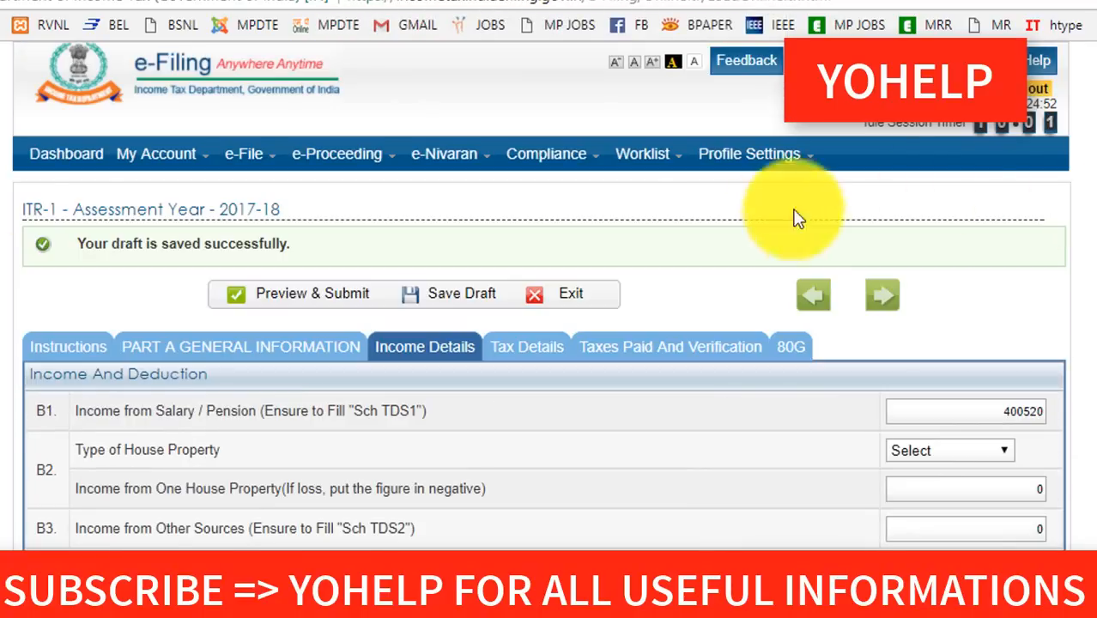
Check the income, the Part C deductions and the Part D tax computation in Income Details down to D10
{"action": "scroll", "coordinate": [796, 218], "scroll_direction": "down", "scroll_amount": 2}
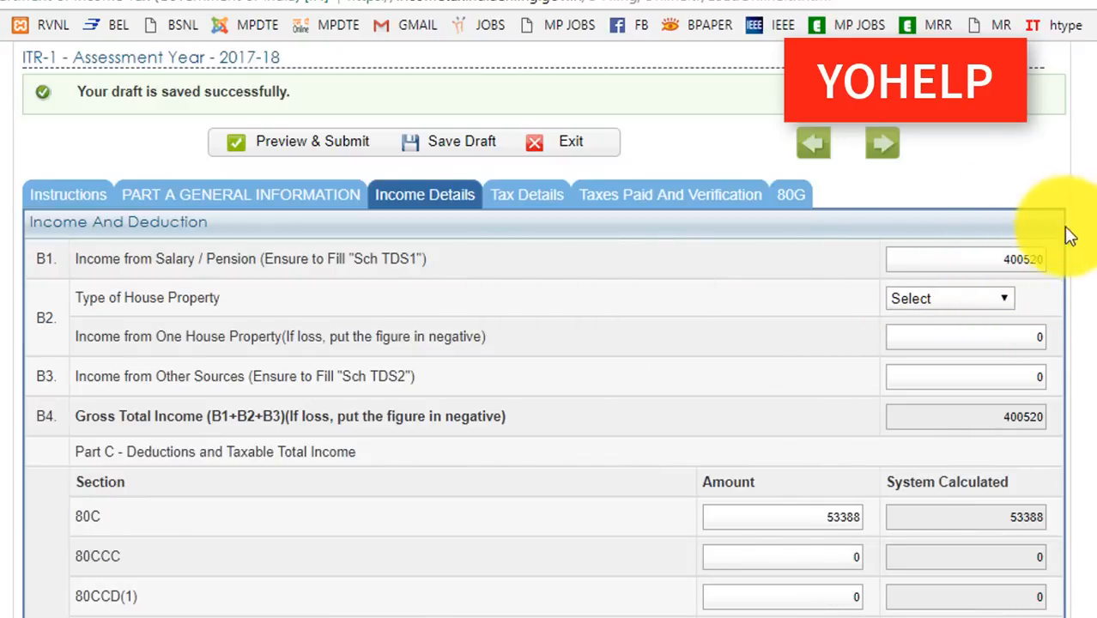
{"action": "scroll", "coordinate": [962, 215], "scroll_direction": "down", "scroll_amount": 4}
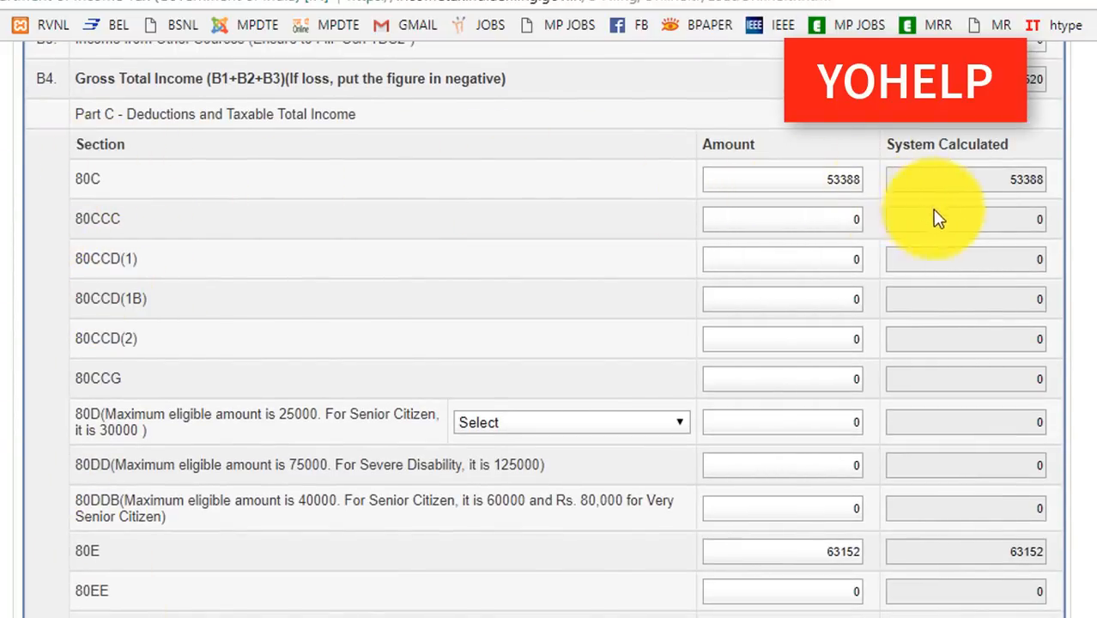
{"action": "scroll", "coordinate": [996, 300], "scroll_direction": "down", "scroll_amount": 8}
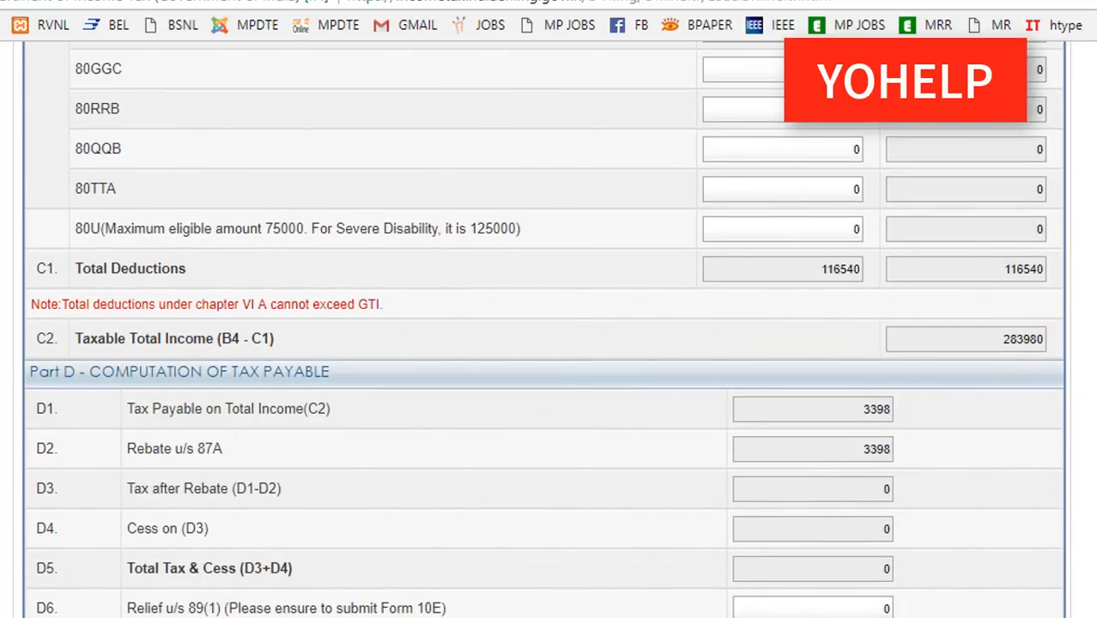
{"action": "scroll", "coordinate": [549, 344], "scroll_direction": "down", "scroll_amount": 4}
{"action": "left_click", "coordinate": [461, 575]}
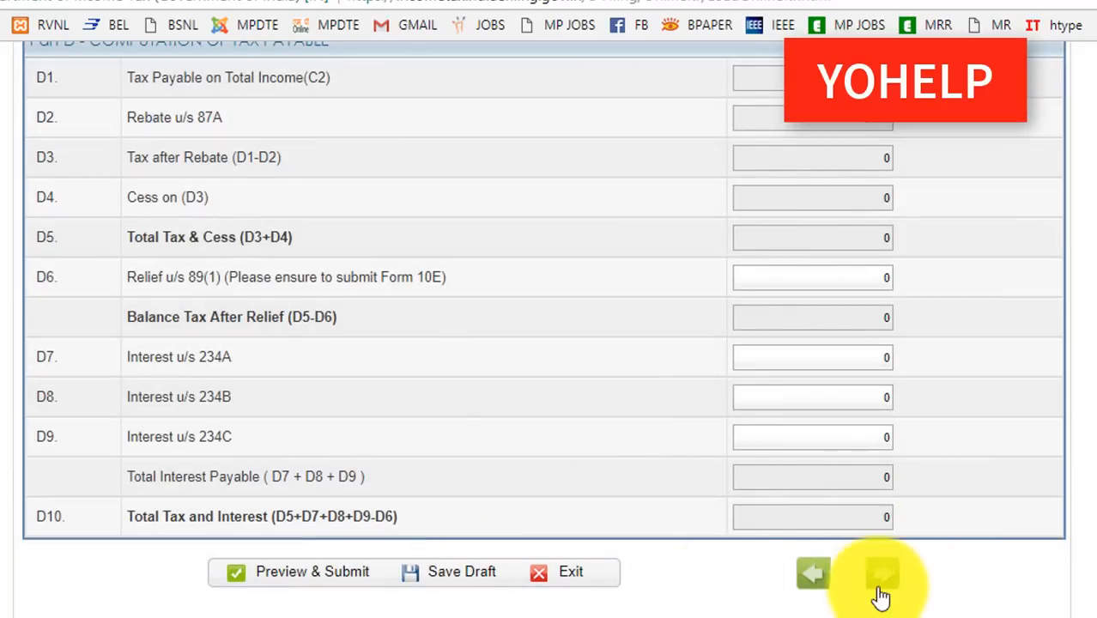
{"action": "scroll", "coordinate": [882, 583], "scroll_direction": "up", "scroll_amount": 2}
{"action": "scroll", "coordinate": [1055, 179], "scroll_direction": "up", "scroll_amount": 1}
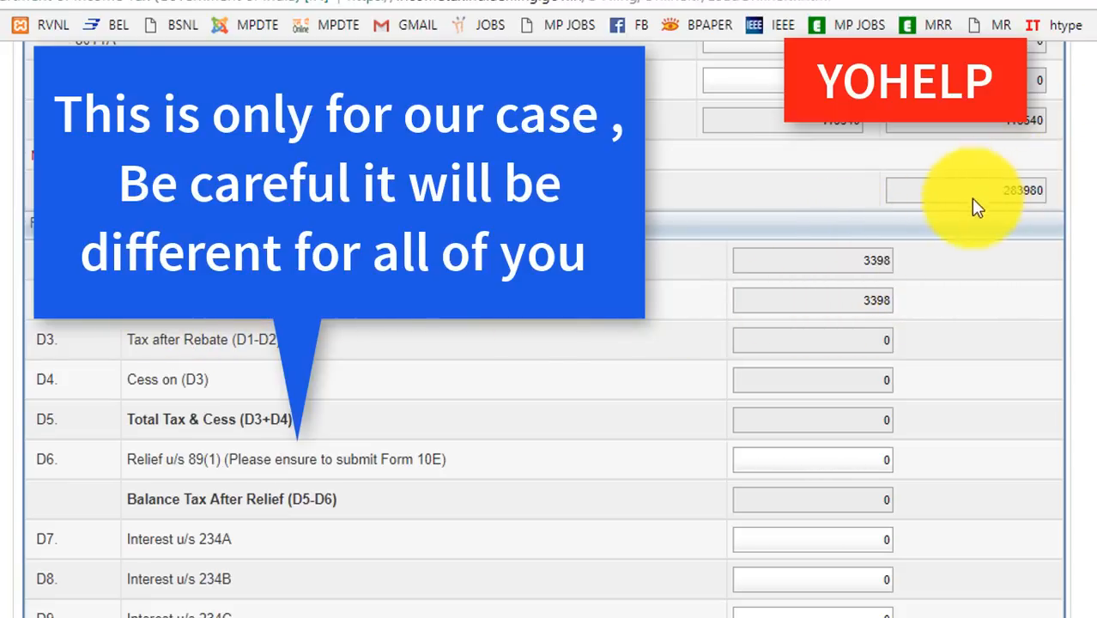
{"action": "scroll", "coordinate": [840, 386], "scroll_direction": "down", "scroll_amount": 3}
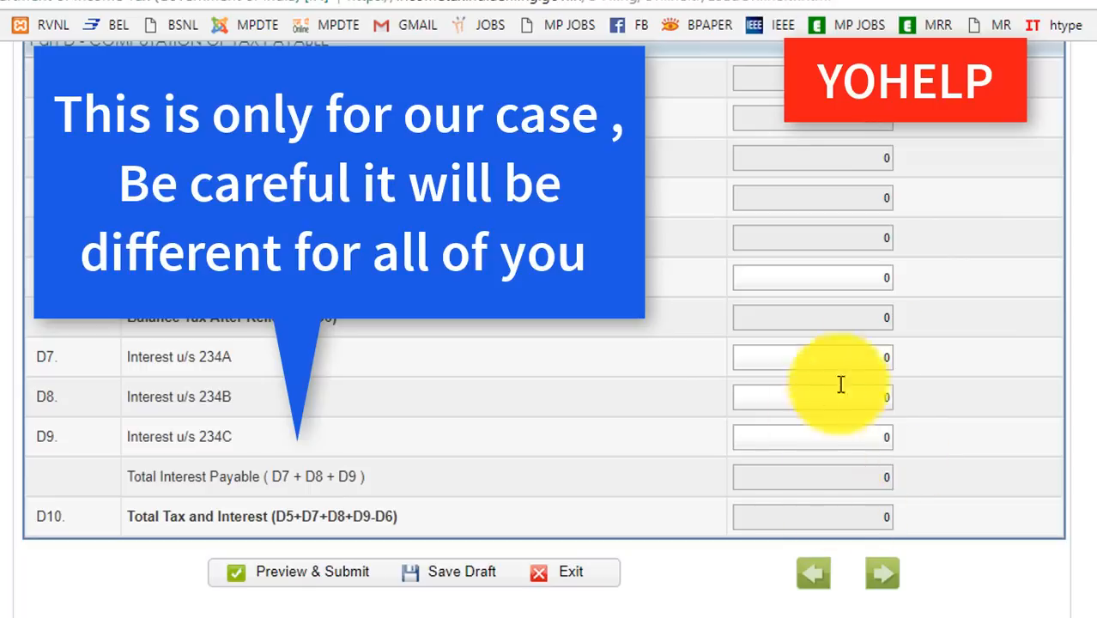
Go to Tax Details and look through the Sch TDS1, TDS2, TCS and IT tables, including the deposit date field
{"action": "left_click", "coordinate": [884, 575]}
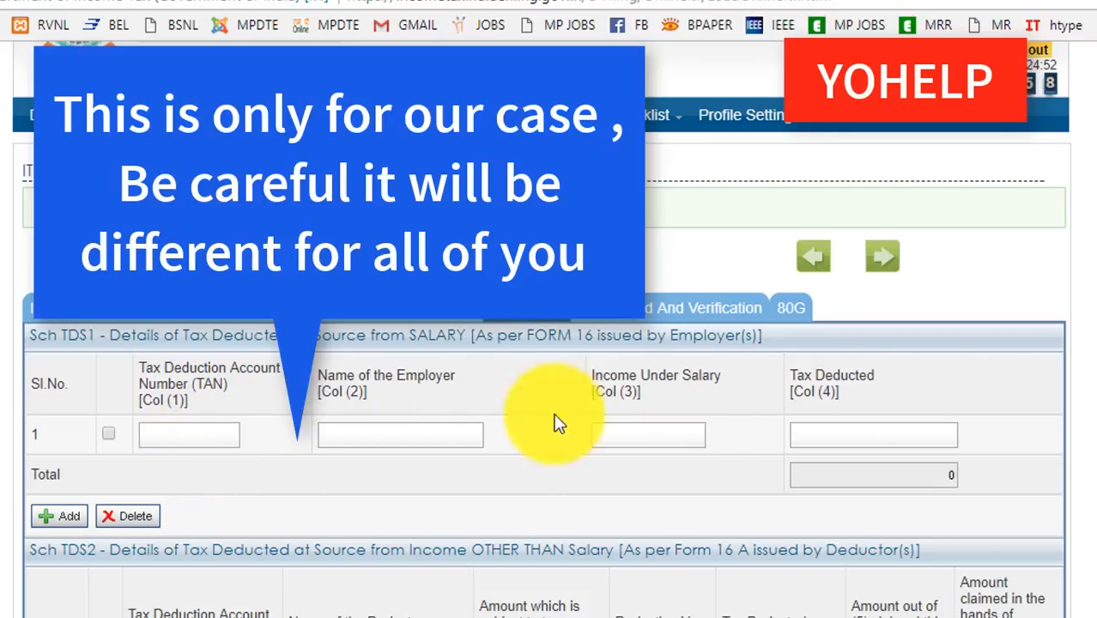
{"action": "scroll", "coordinate": [945, 344], "scroll_direction": "down", "scroll_amount": 3}
{"action": "scroll", "coordinate": [945, 344], "scroll_direction": "up", "scroll_amount": 2}
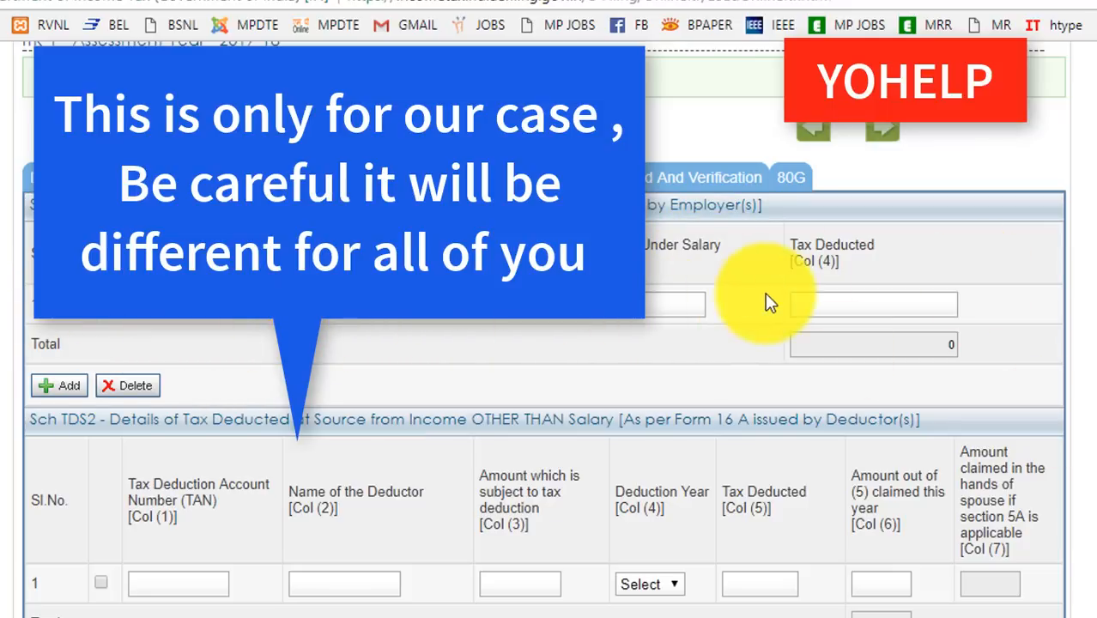
{"action": "scroll", "coordinate": [765, 292], "scroll_direction": "down", "scroll_amount": 3}
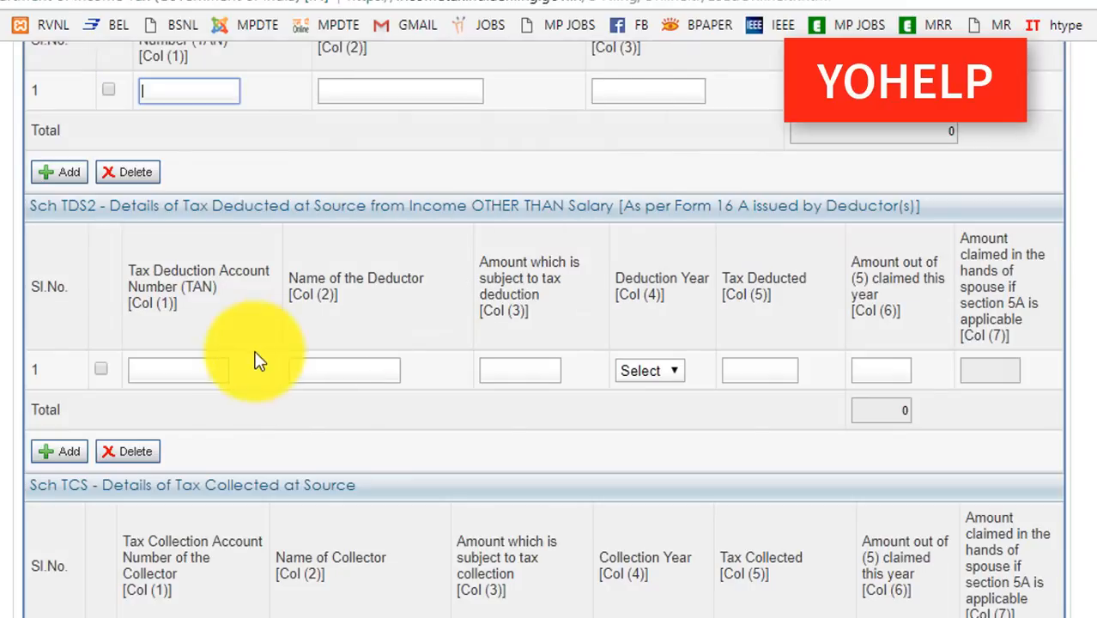
{"action": "scroll", "coordinate": [255, 490], "scroll_direction": "down", "scroll_amount": 5}
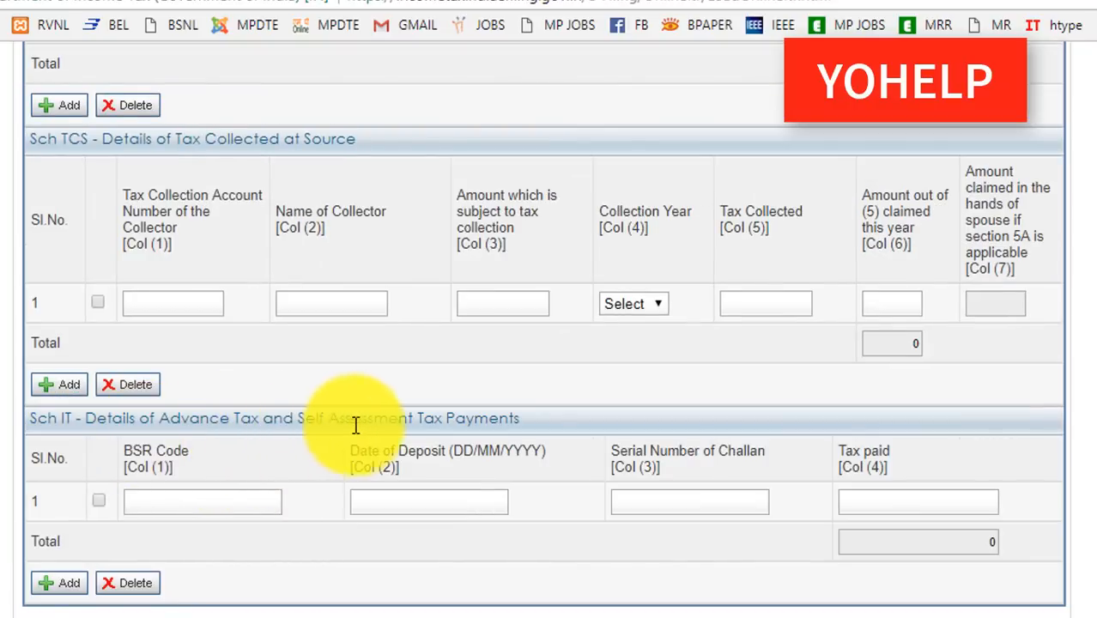
{"action": "left_click", "coordinate": [235, 505]}
{"action": "left_click", "coordinate": [447, 505]}
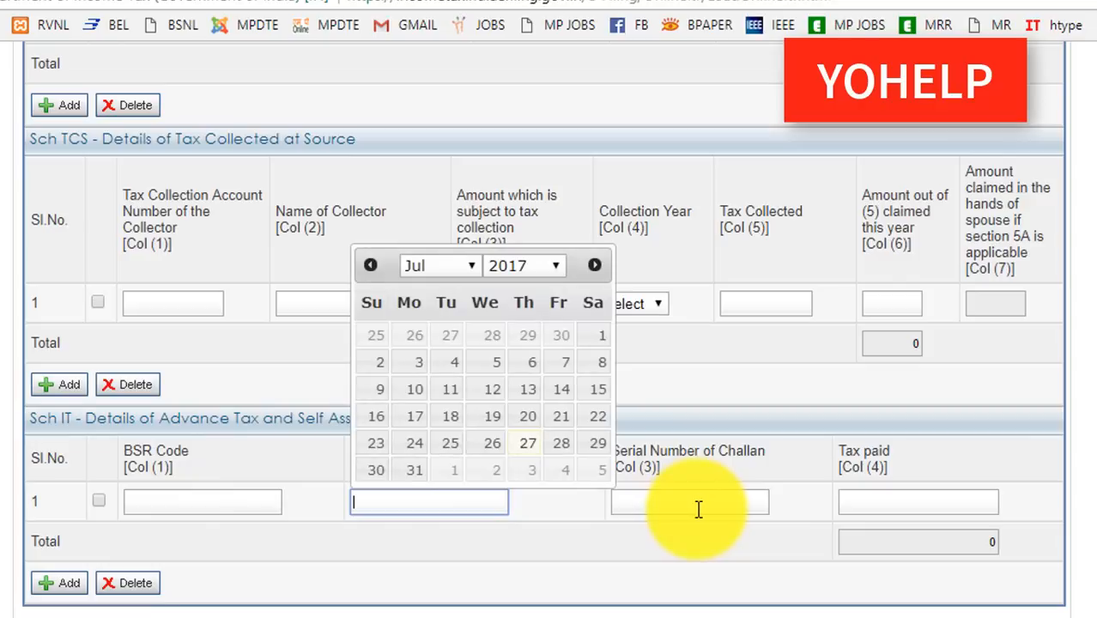
{"action": "left_click", "coordinate": [476, 555]}
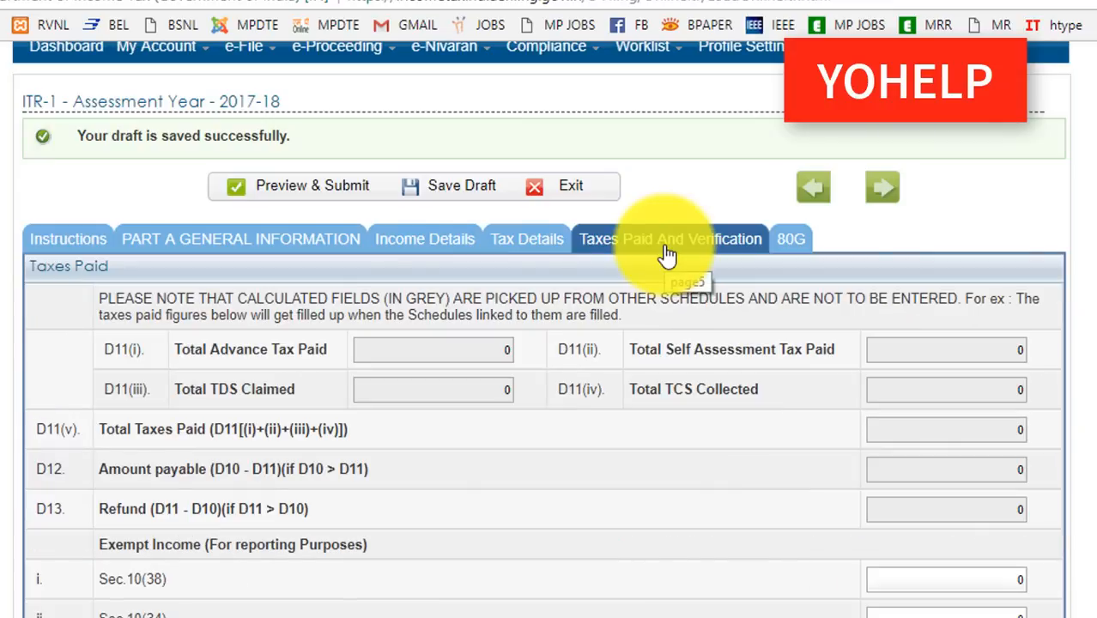
Check the taxes paid, exempt income, bank account and verification details in Taxes Paid And Verification, and save the draft
{"action": "scroll", "coordinate": [674, 247], "scroll_direction": "up", "scroll_amount": 2}
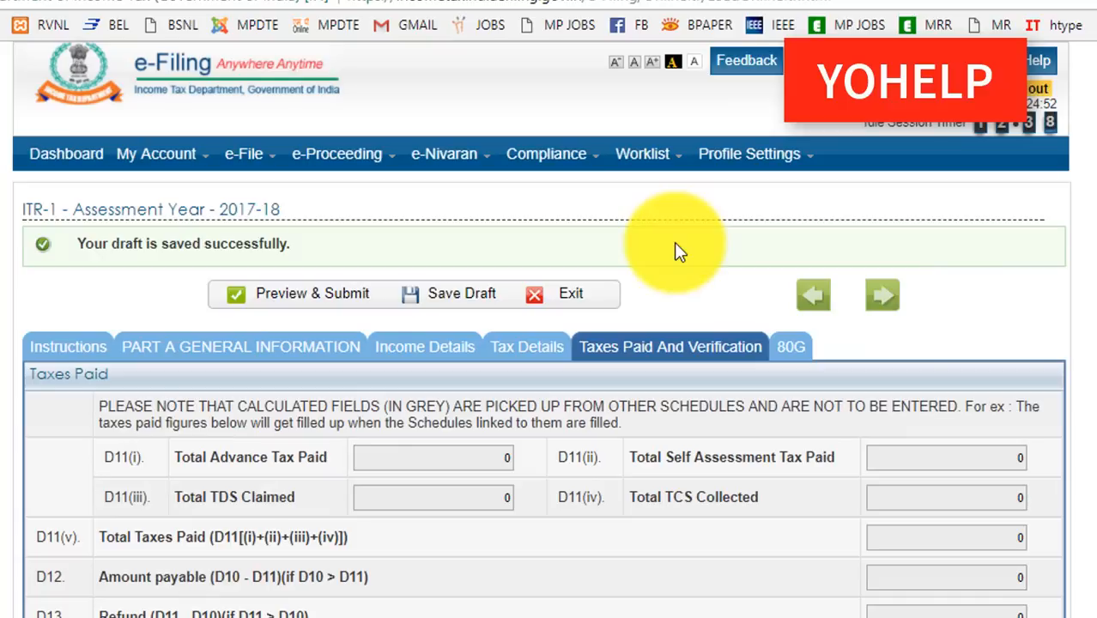
{"action": "scroll", "coordinate": [953, 314], "scroll_direction": "down", "scroll_amount": 4}
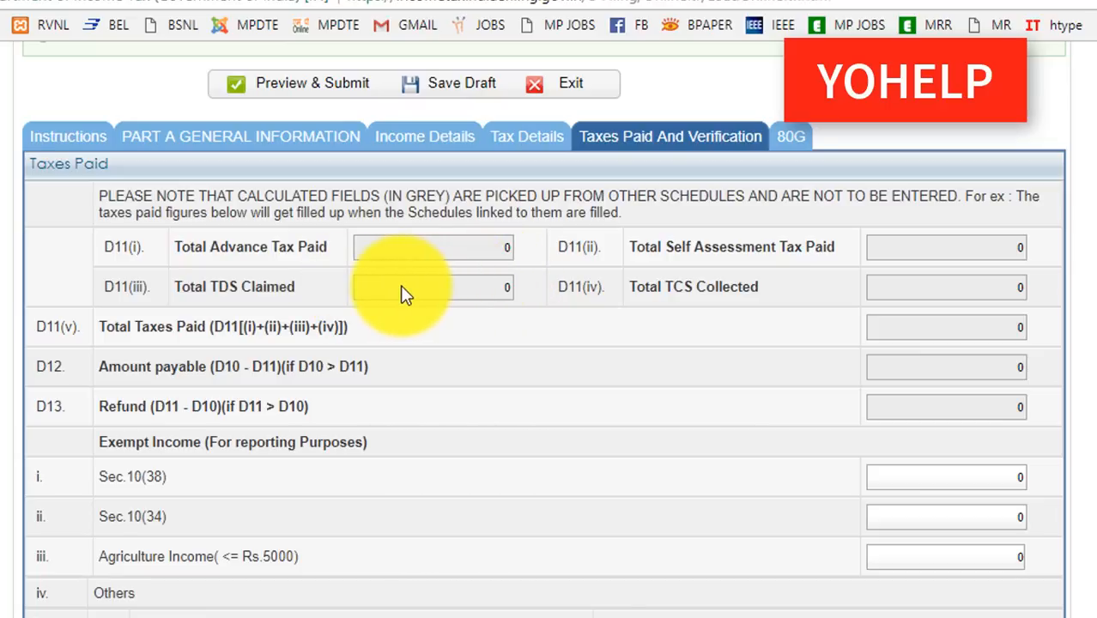
{"action": "scroll", "coordinate": [402, 289], "scroll_direction": "down", "scroll_amount": 1}
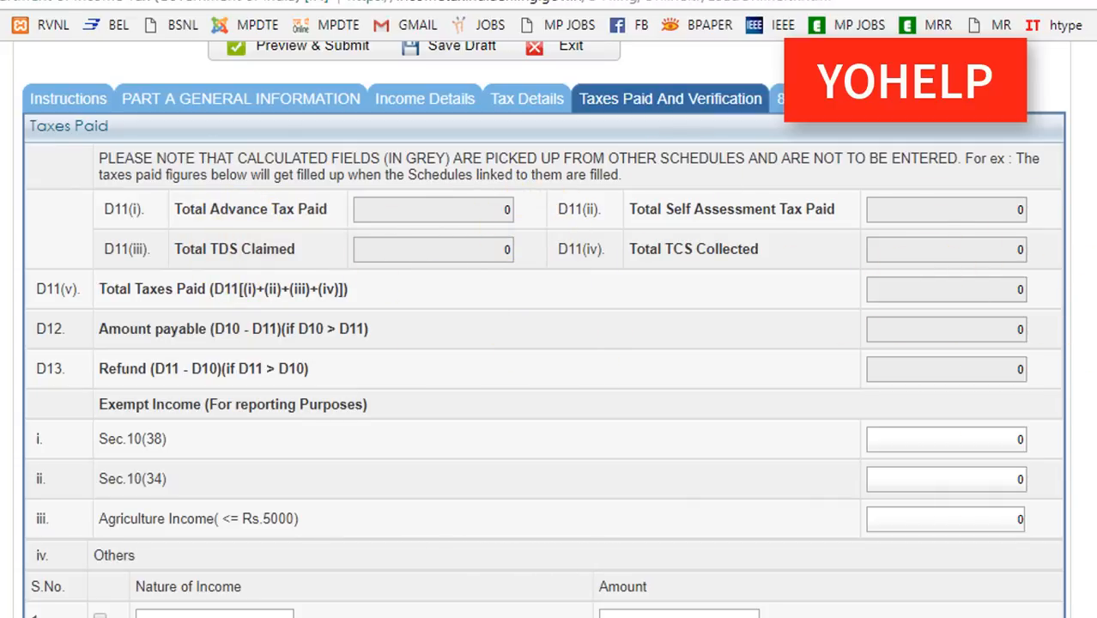
{"action": "scroll", "coordinate": [86, 225], "scroll_direction": "down", "scroll_amount": 8}
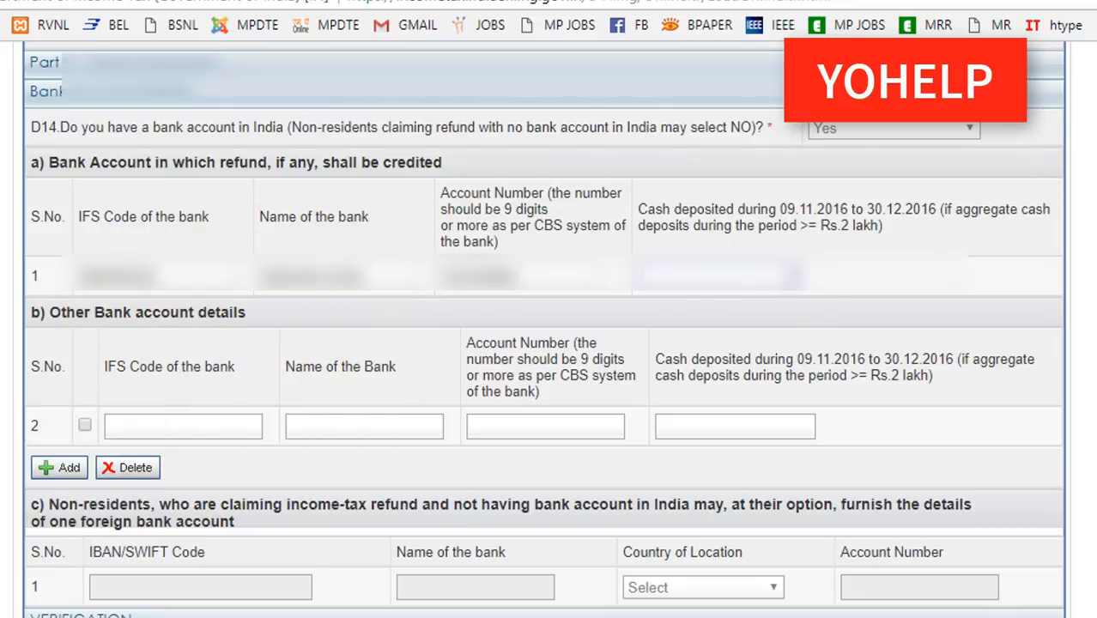
{"action": "scroll", "coordinate": [1041, 543], "scroll_direction": "down", "scroll_amount": 2}
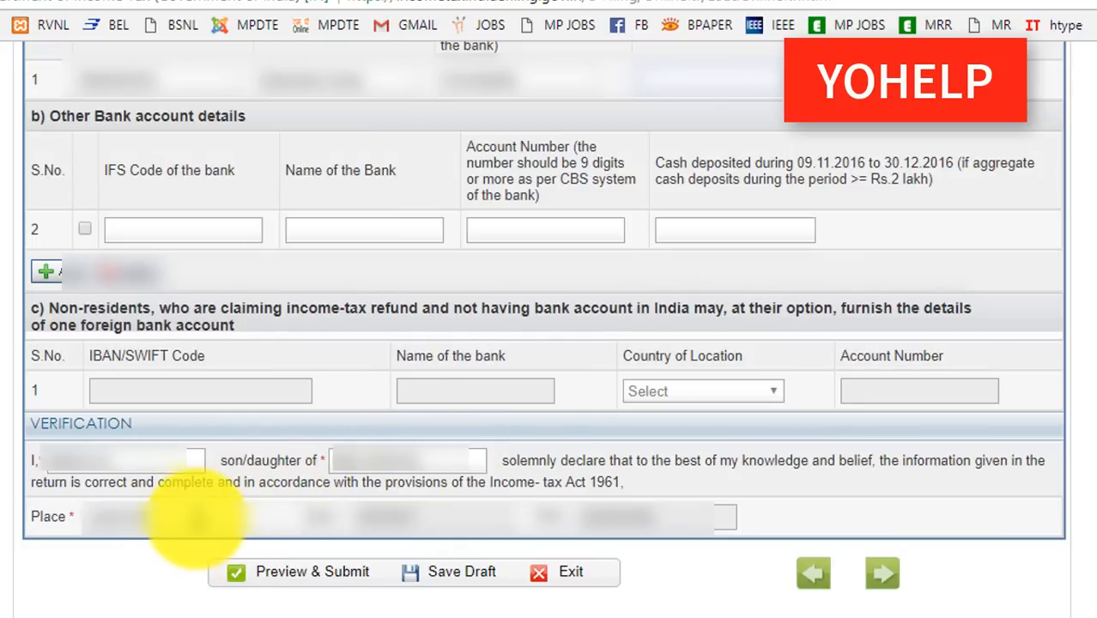
{"action": "left_click", "coordinate": [433, 584]}
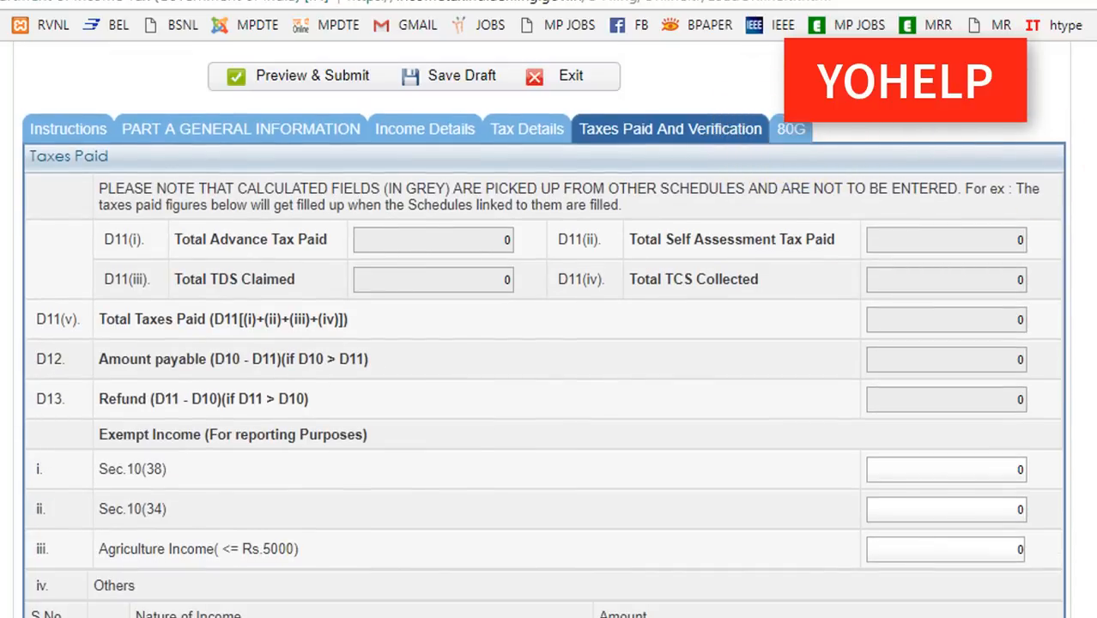
Open the submission preview of the ITR-1 return and review it from the general information to the donation tables
{"action": "scroll", "coordinate": [549, 343], "scroll_direction": "up", "scroll_amount": 2}
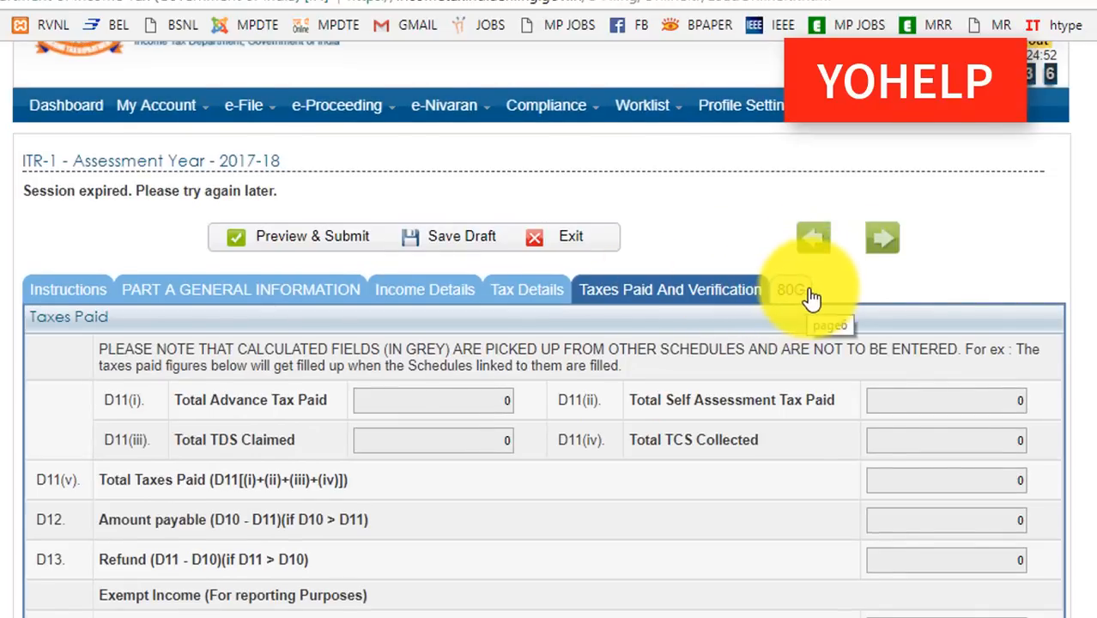
{"action": "scroll", "coordinate": [811, 298], "scroll_direction": "up", "scroll_amount": 1}
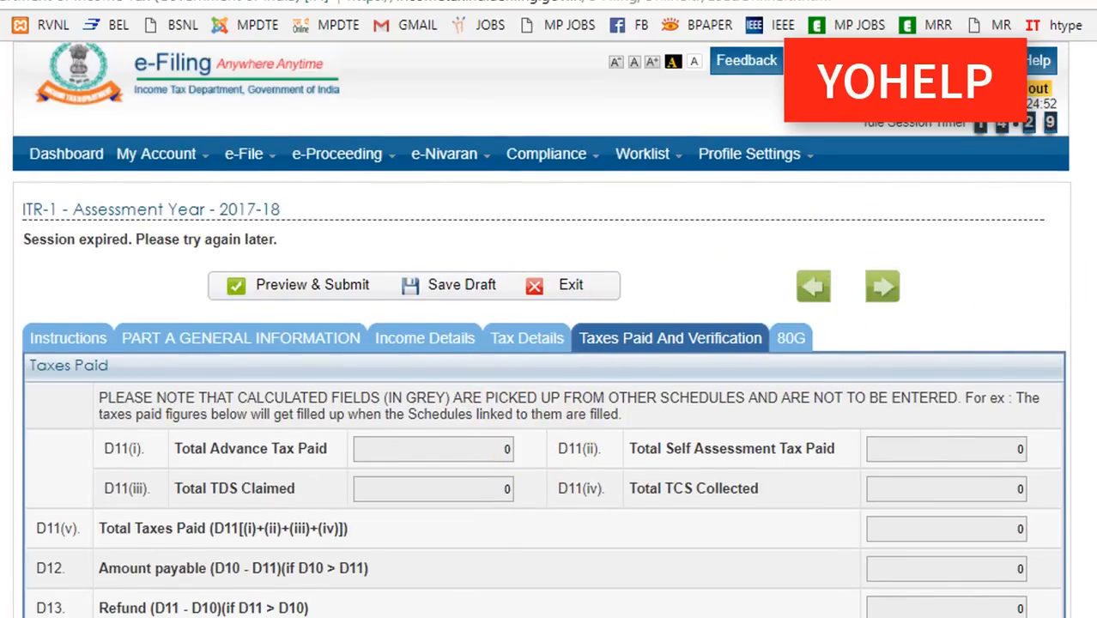
{"action": "scroll", "coordinate": [550, 343], "scroll_direction": "down", "scroll_amount": 5}
{"action": "scroll", "coordinate": [550, 344], "scroll_direction": "up", "scroll_amount": 5}
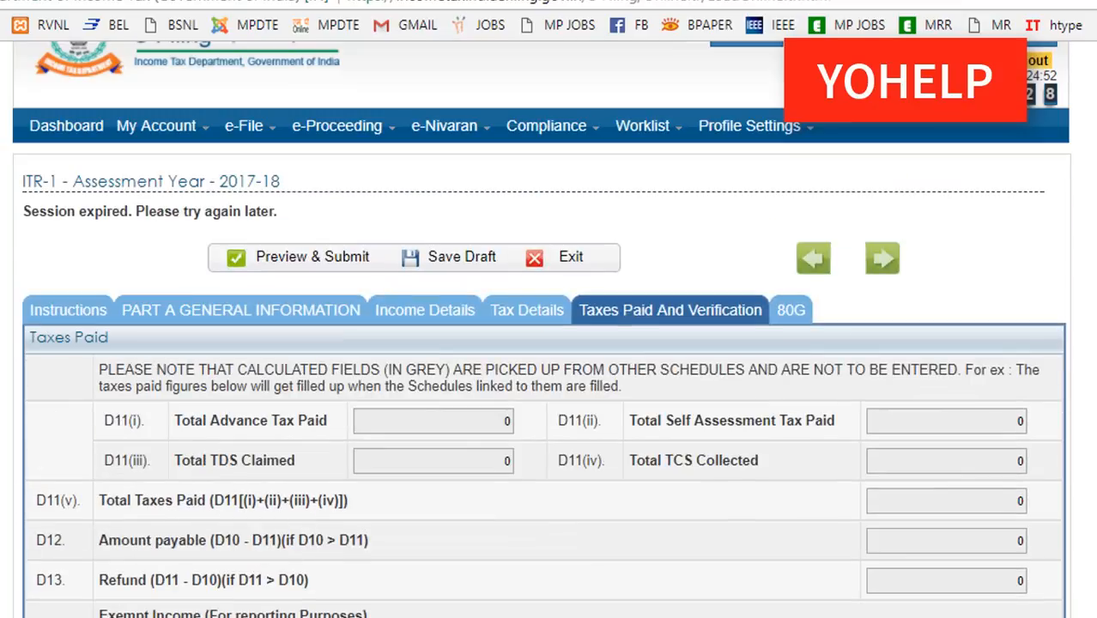
{"action": "left_click", "coordinate": [279, 269]}
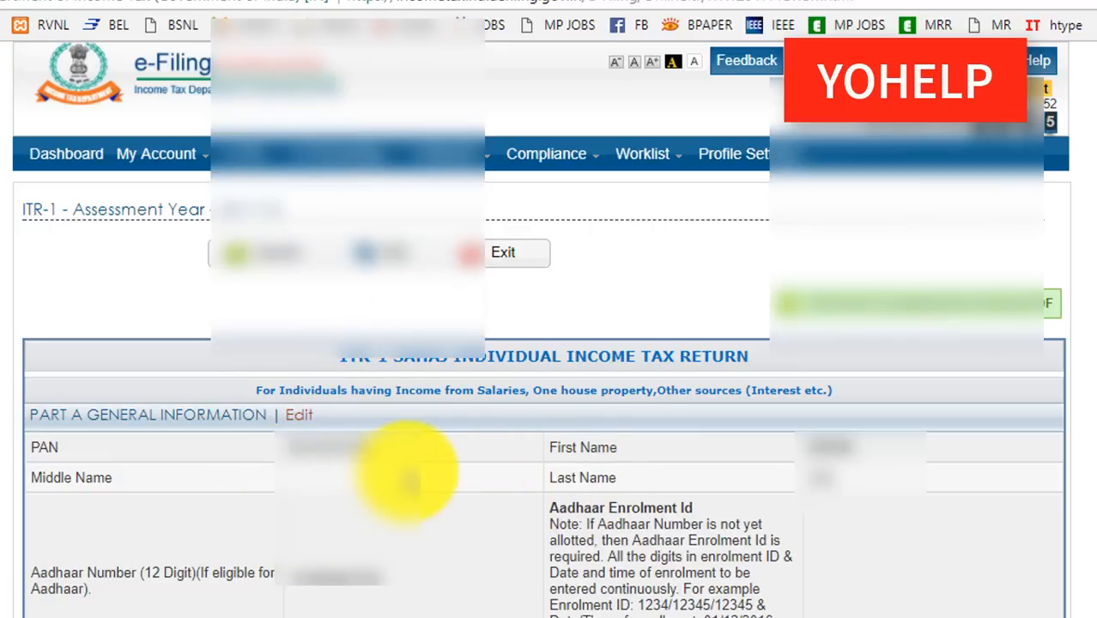
{"action": "scroll", "coordinate": [359, 442], "scroll_direction": "down", "scroll_amount": 6}
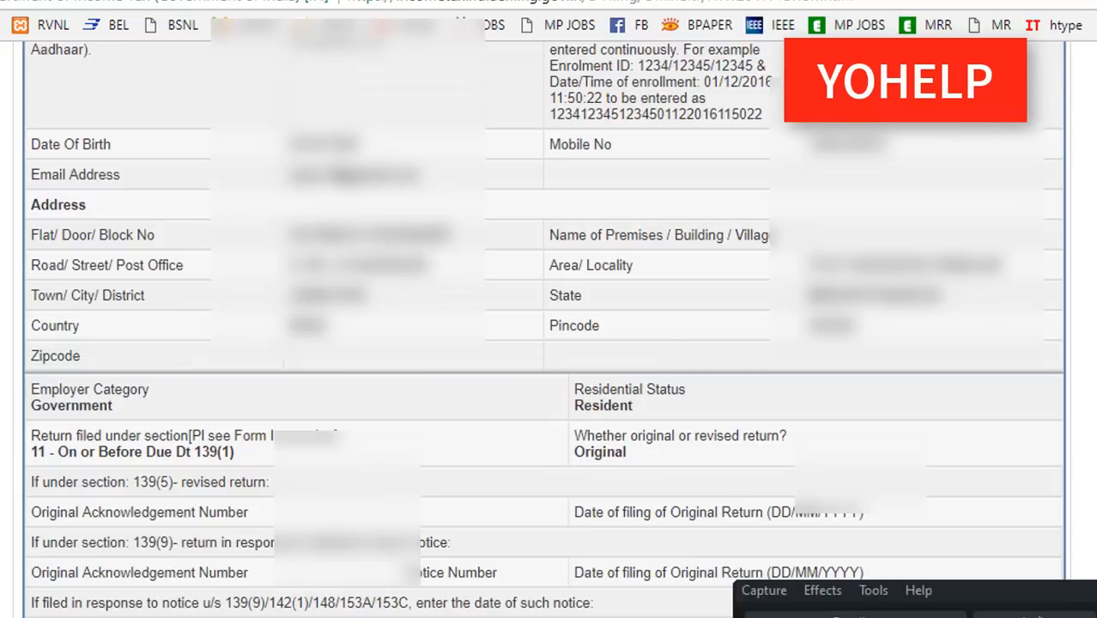
{"action": "scroll", "coordinate": [359, 442], "scroll_direction": "down", "scroll_amount": 15}
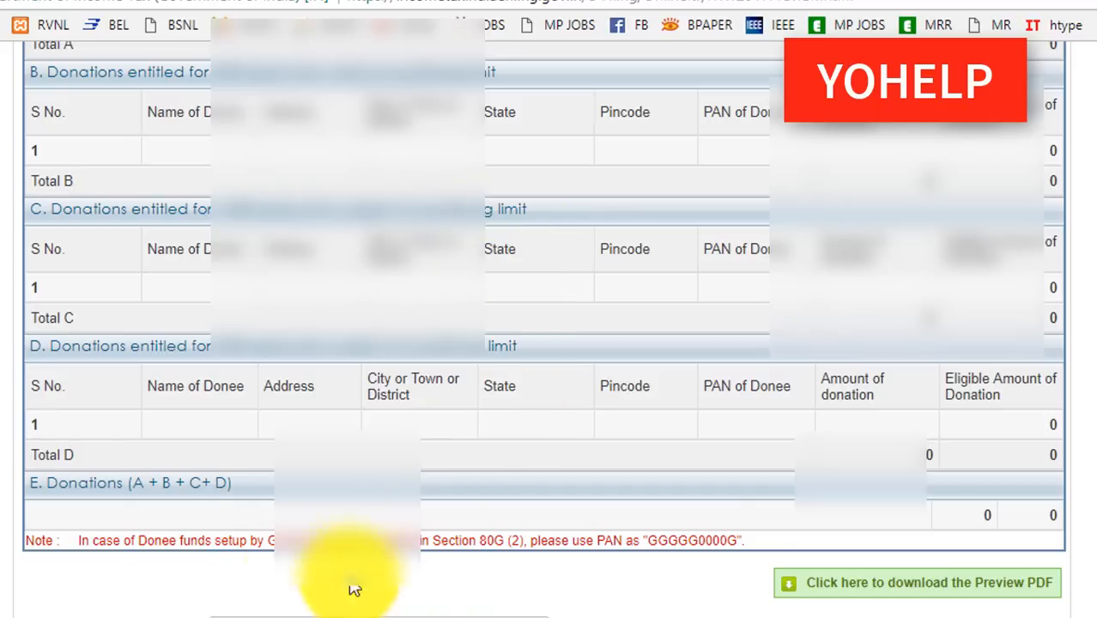
{"action": "scroll", "coordinate": [326, 339], "scroll_direction": "up", "scroll_amount": 15}
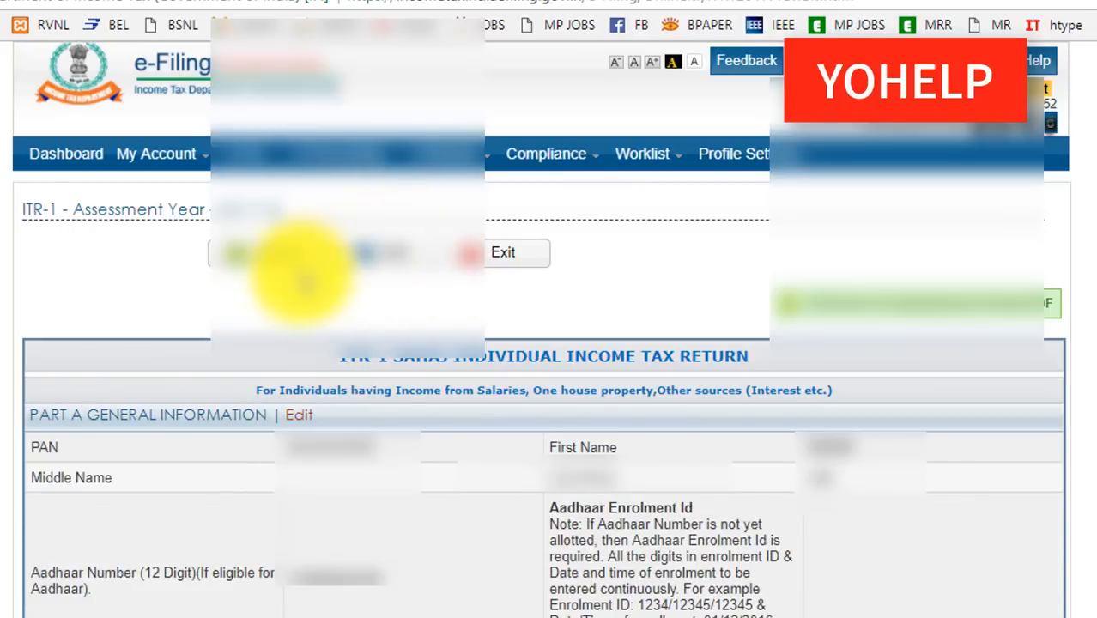
Submit the return, choose Option4 for sending ITR-V, and continue past the e-verification instructions
{"action": "left_click", "coordinate": [280, 261]}
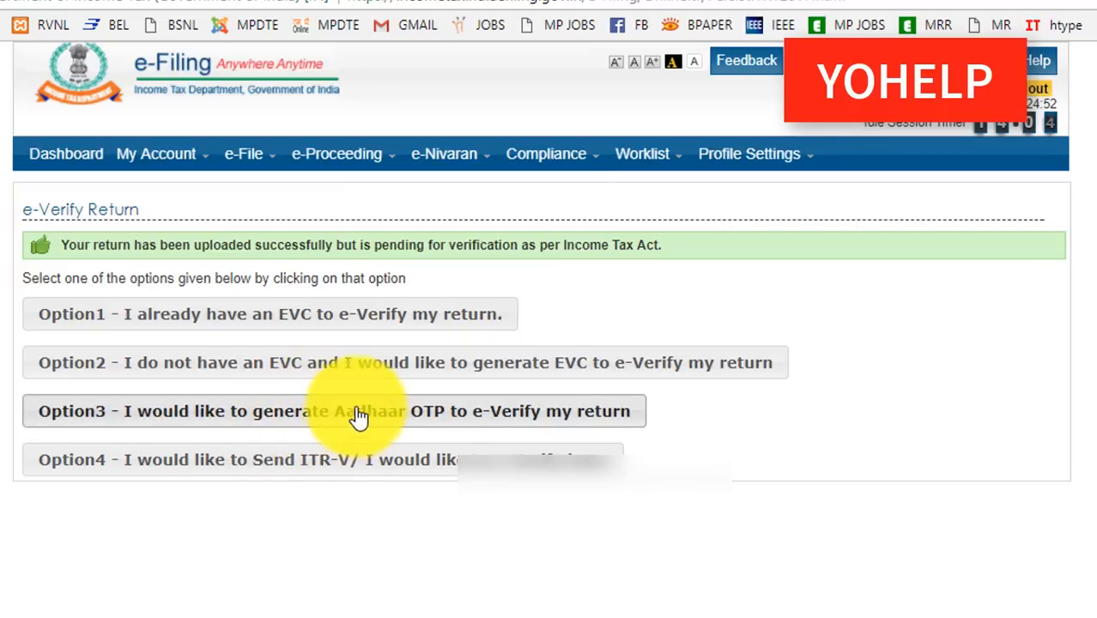
{"action": "left_click", "coordinate": [251, 469]}
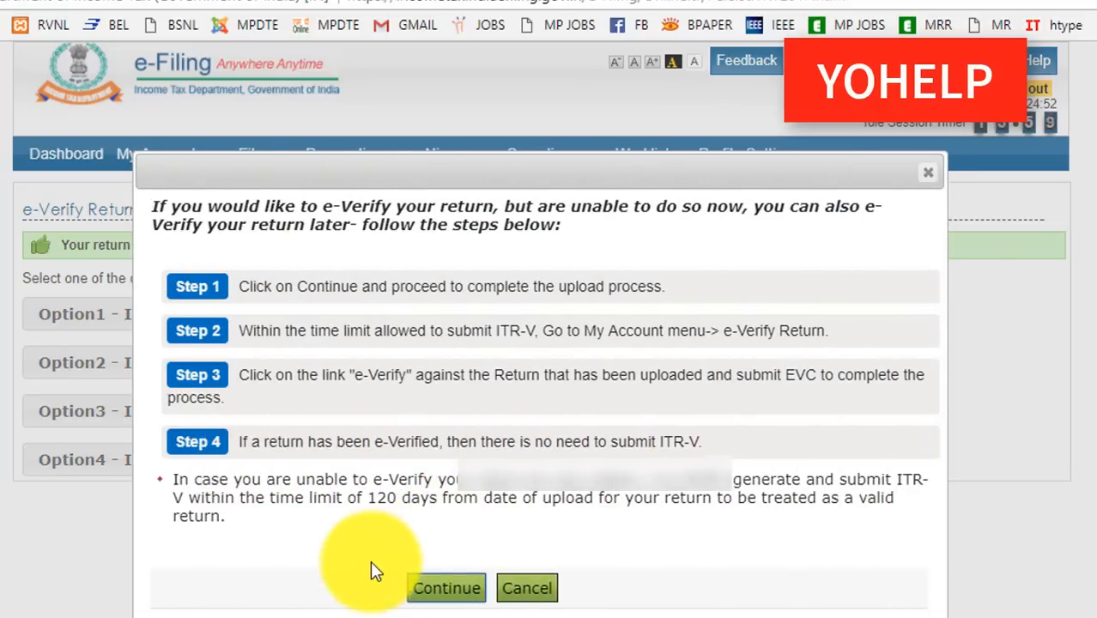
{"action": "left_click", "coordinate": [434, 588]}
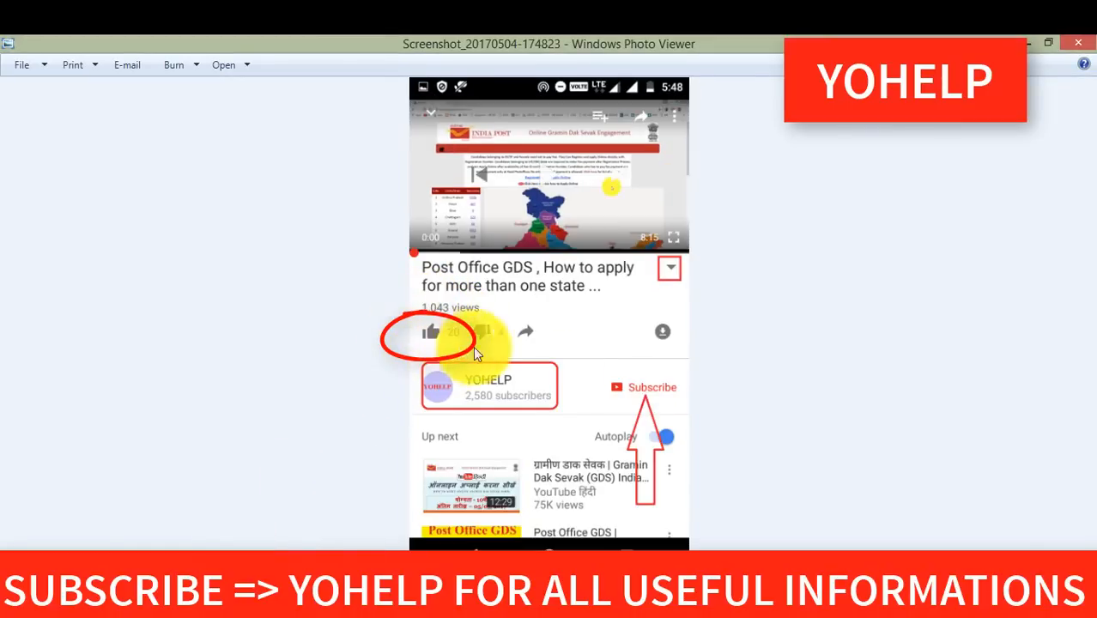
Show the previous phone screenshot in Windows Photo Viewer
{"action": "left_click_drag", "start_coordinate": [677, 391], "coordinate": [592, 413]}
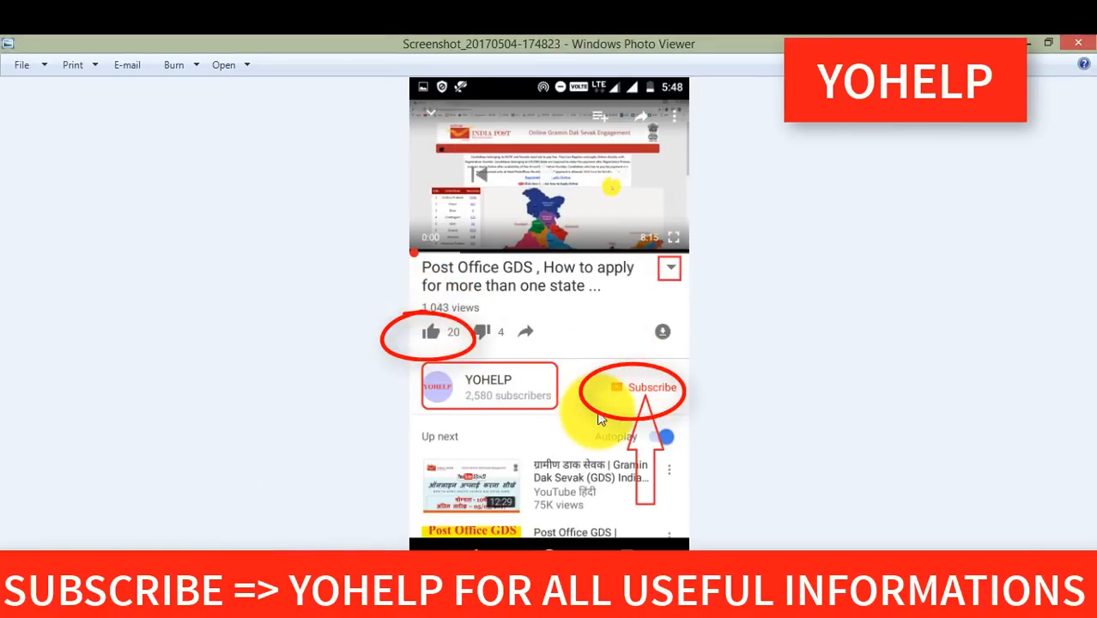
{"action": "key", "text": "Left"}
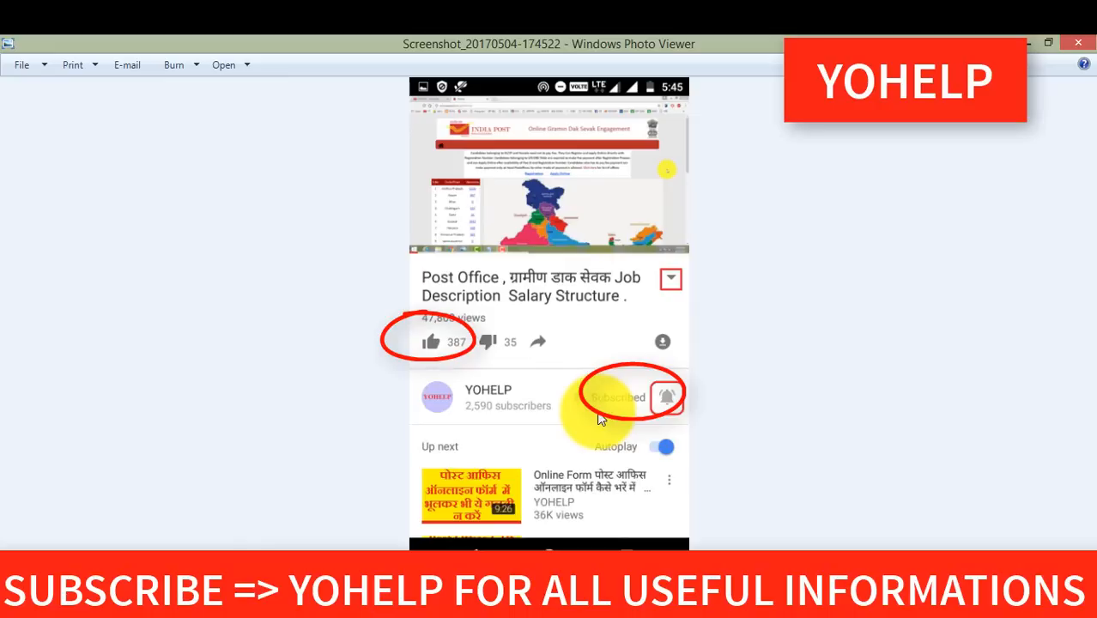